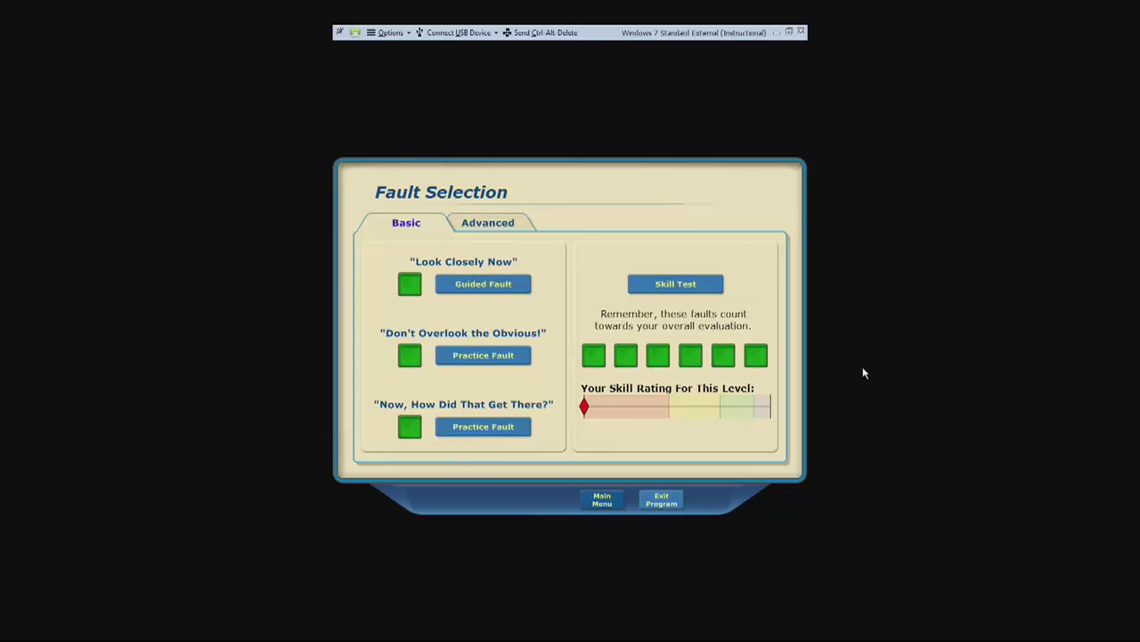
Step: Launch the Skill Test and go through the SIM Electric work order to reach the lighting-circuit panel
click(674, 285)
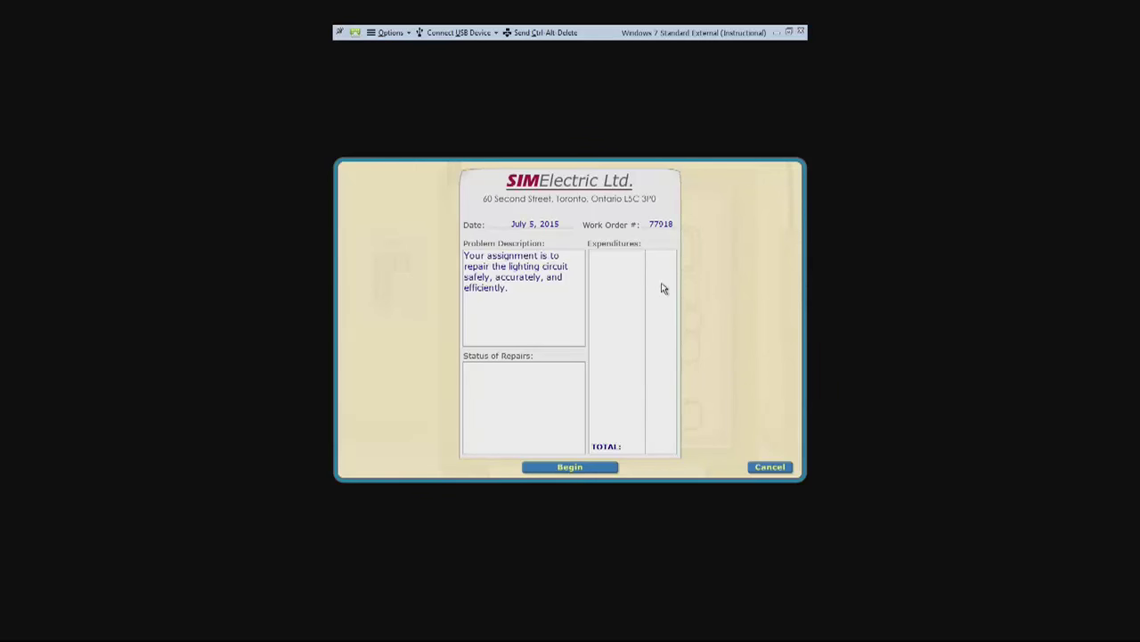
click(510, 419)
click(588, 464)
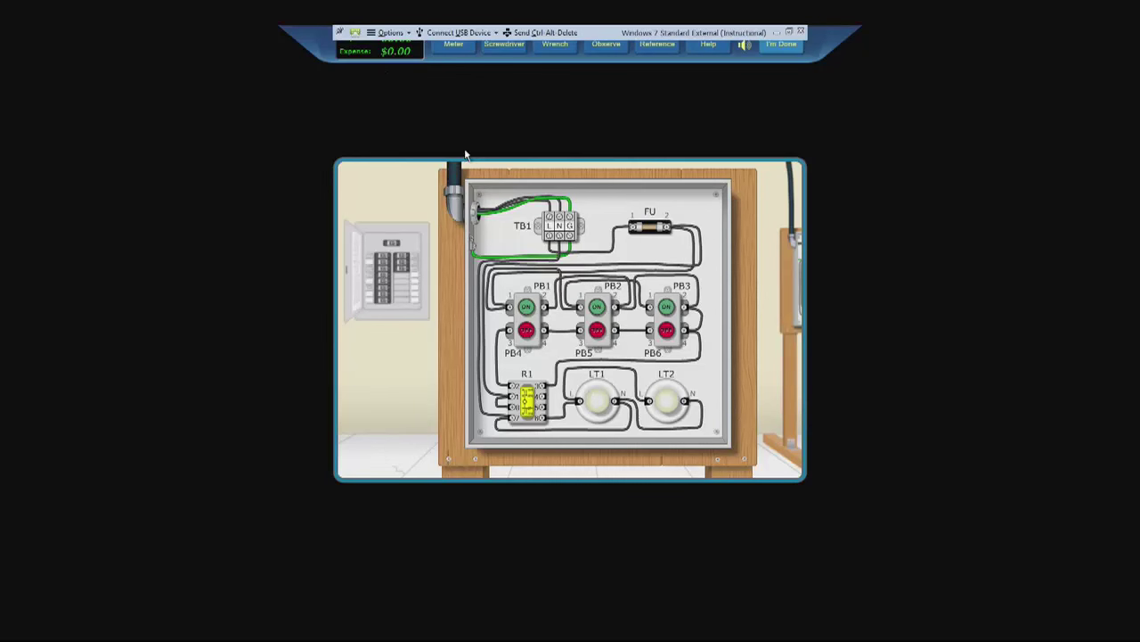
Step: Begin the job, pressing PB1 ON then PB4, PB5 and PB6 OFF; only LT2 lights
click(527, 312)
click(527, 330)
click(590, 327)
click(667, 330)
Step: Open Reference > Schematic Diagram and position it to the right of the wiring panel
click(655, 55)
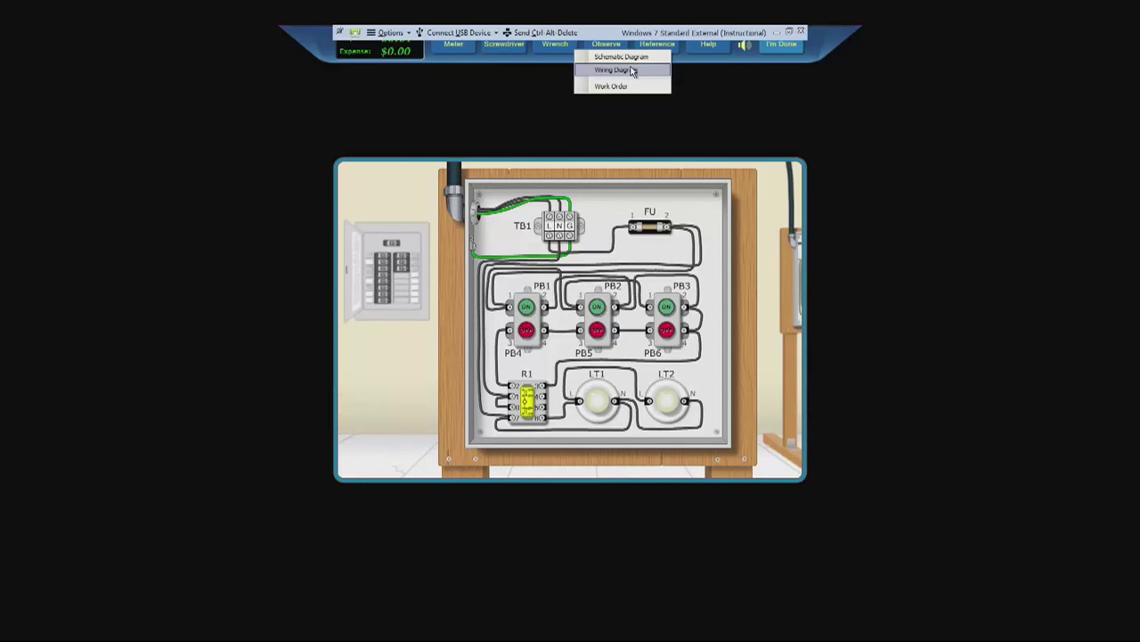
click(622, 56)
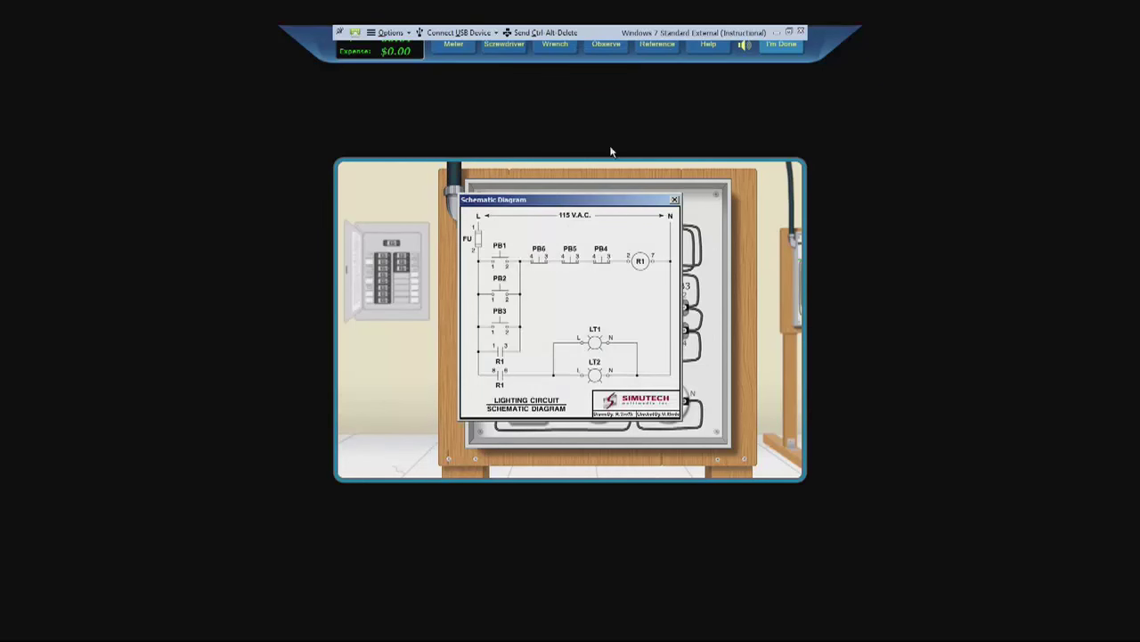
drag(611, 201, 908, 176)
drag(842, 207, 848, 251)
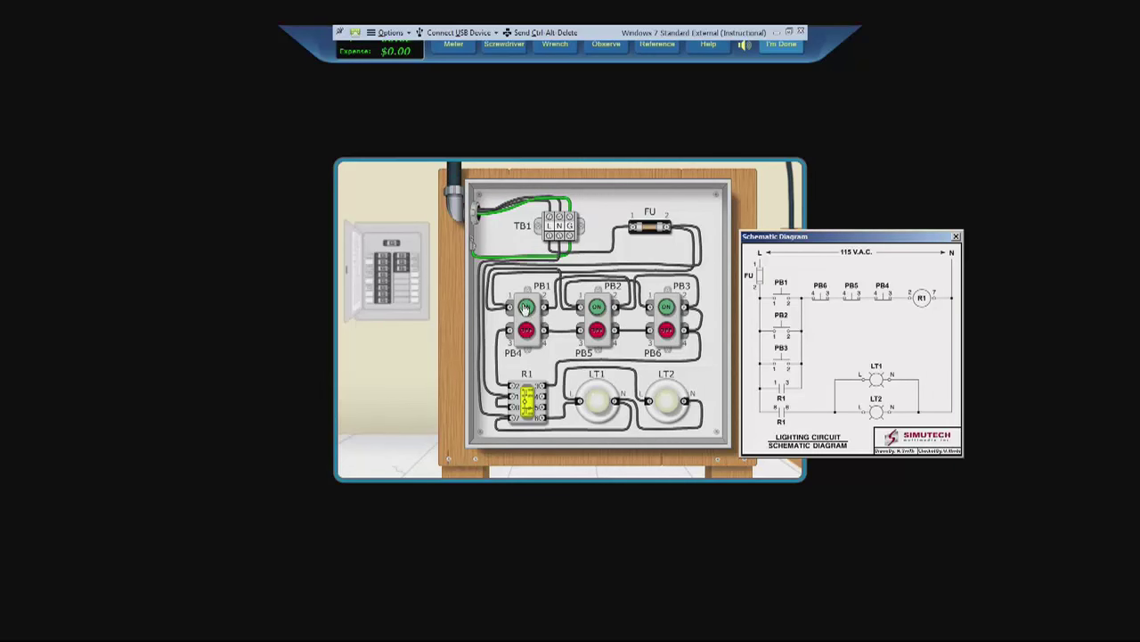
Step: Press PB1, PB2, PB3 ON and PB6 OFF, then Observe the enclosure: nothing abnormal
click(526, 307)
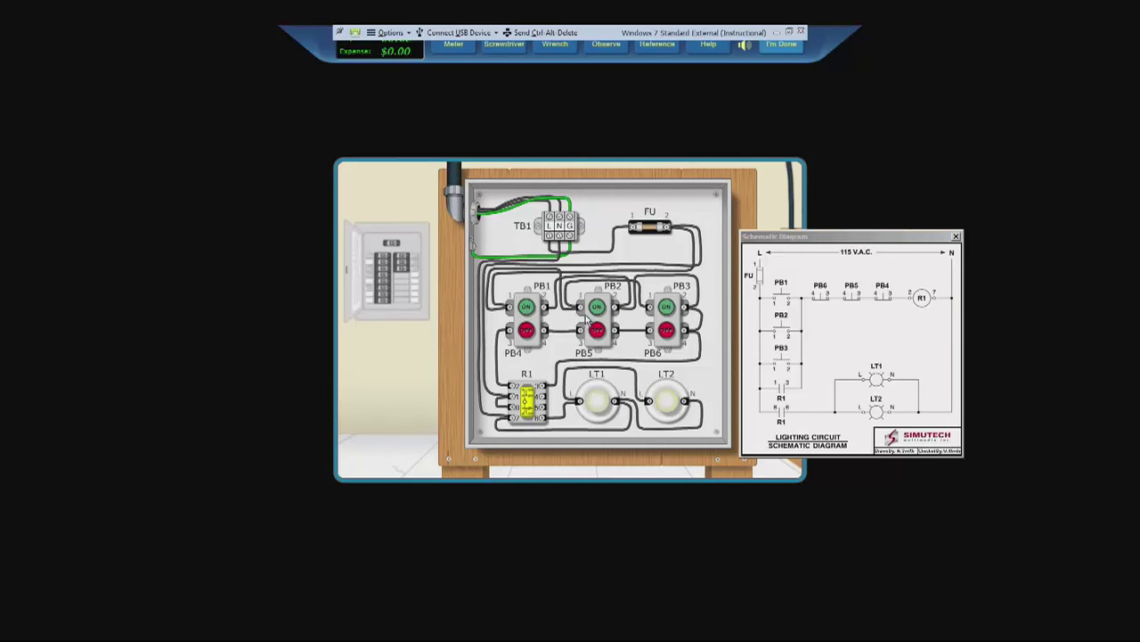
click(595, 312)
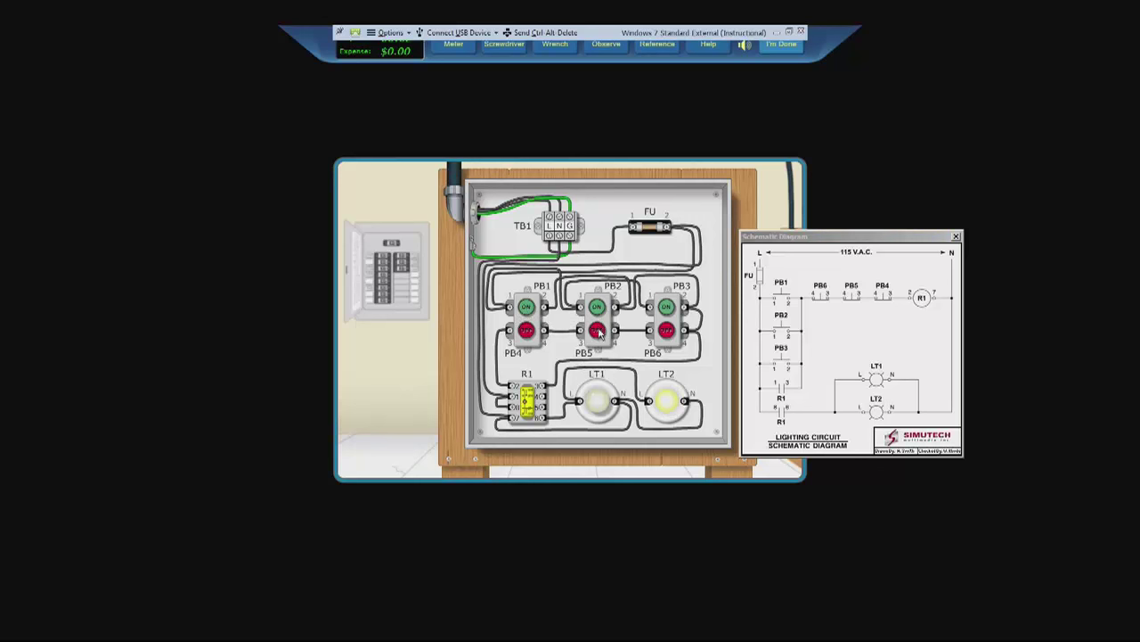
click(665, 314)
click(667, 332)
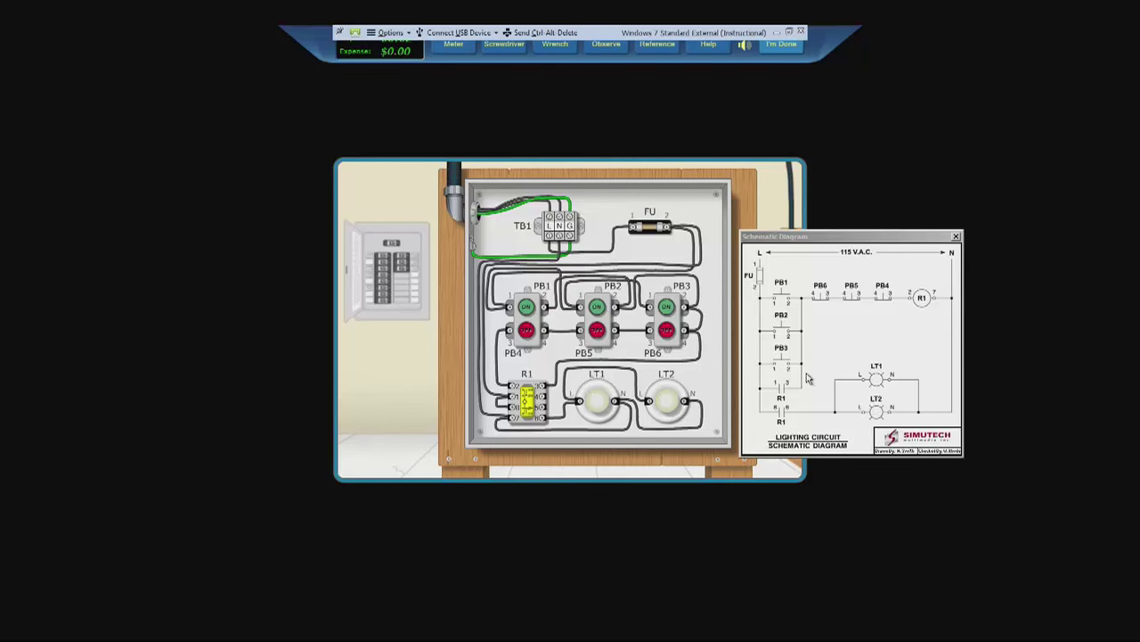
click(611, 52)
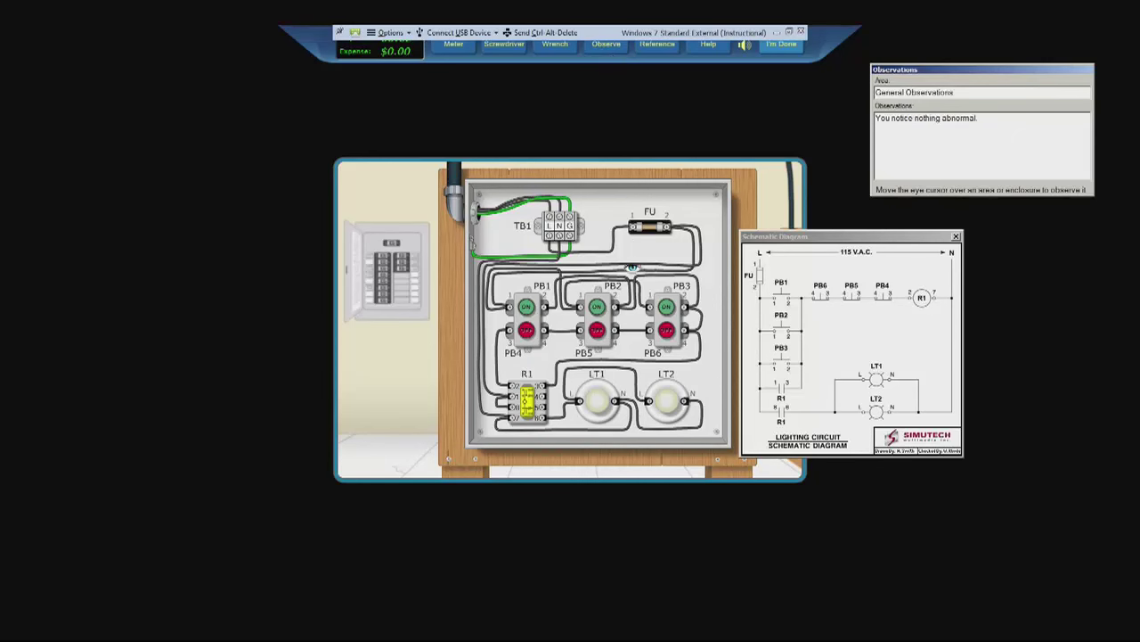
Step: Exit Observe and cycle PB1, PB2, PB3 ON and PB5, PB6 OFF; LT1 stays dark
right_click(621, 188)
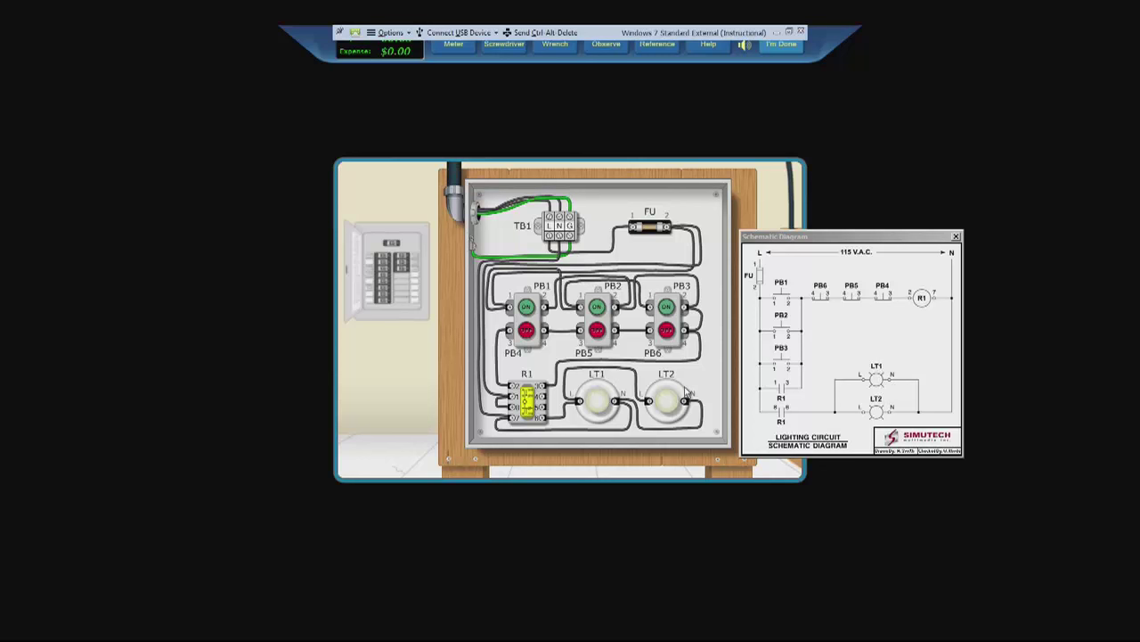
click(528, 307)
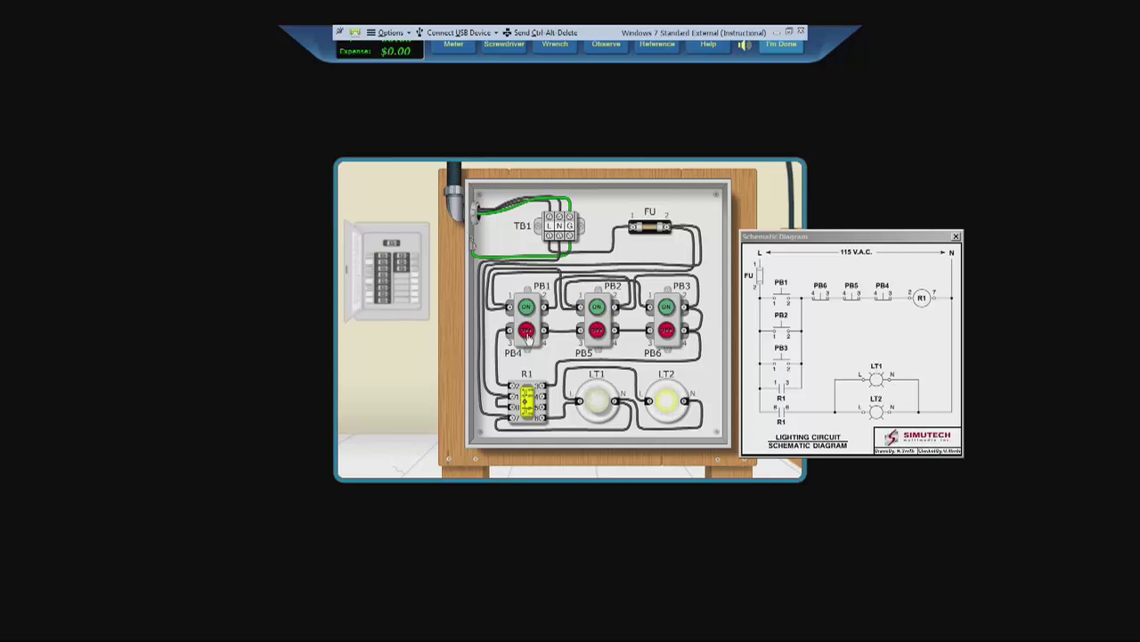
click(597, 312)
click(599, 331)
click(666, 312)
click(670, 334)
Step: Turn off, lock out and verify dead the Lighting Circuit breaker, then set the meter to Ω
click(450, 52)
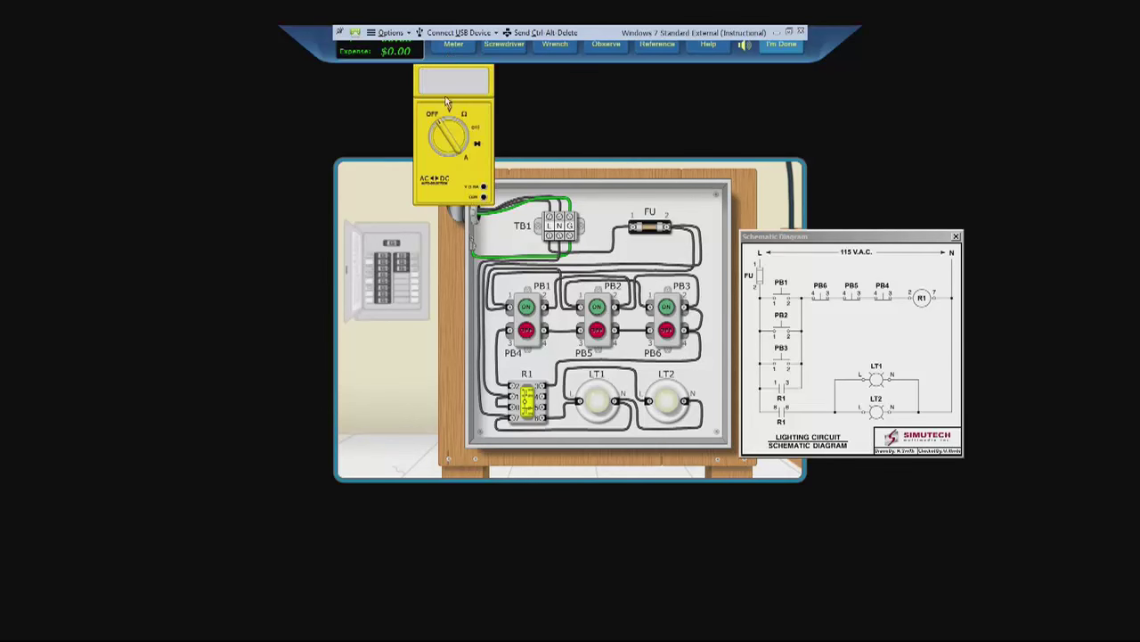
click(393, 267)
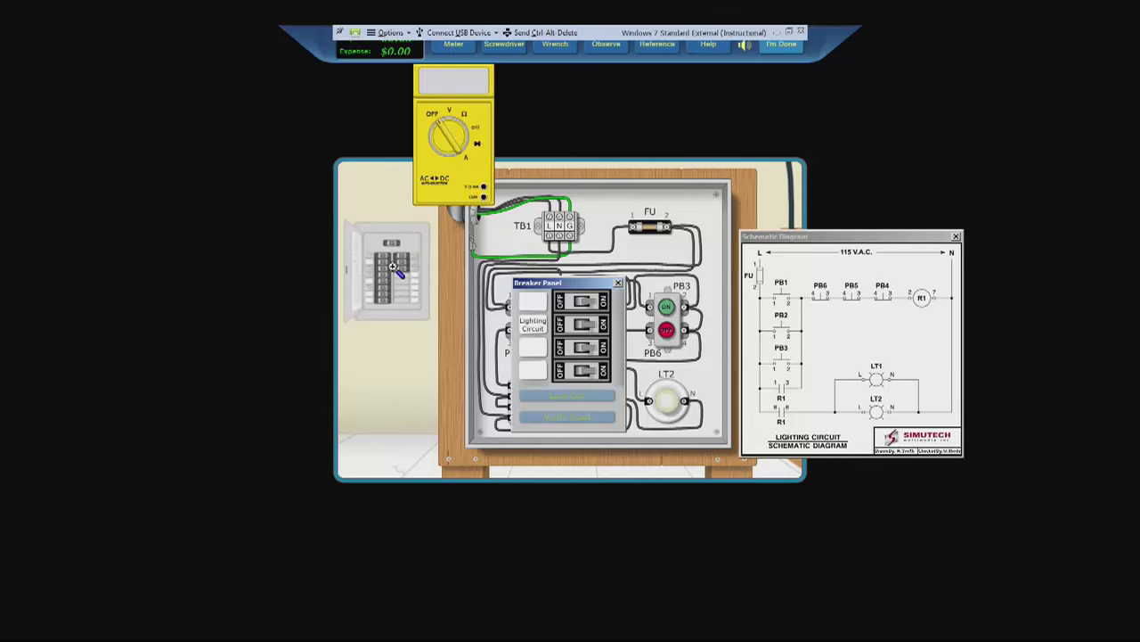
click(581, 325)
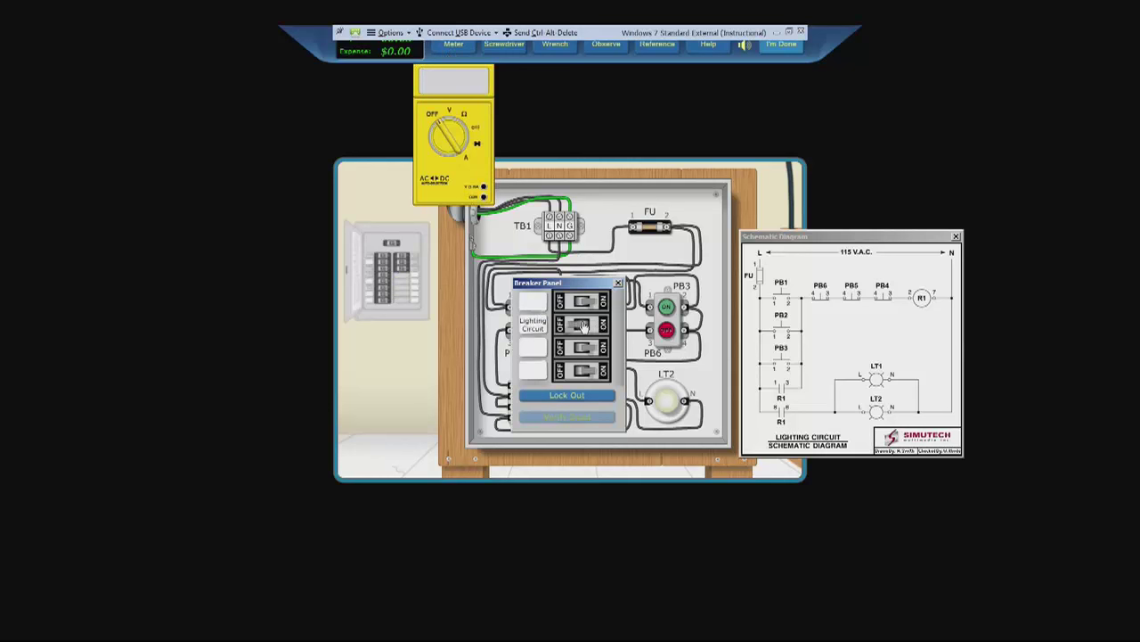
click(564, 397)
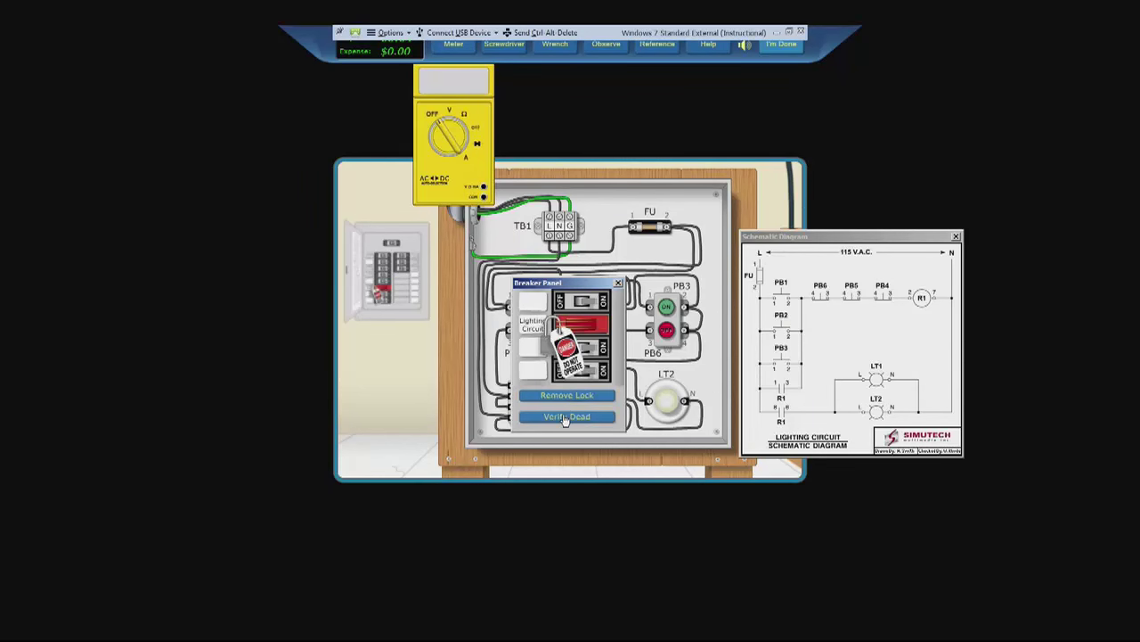
click(565, 417)
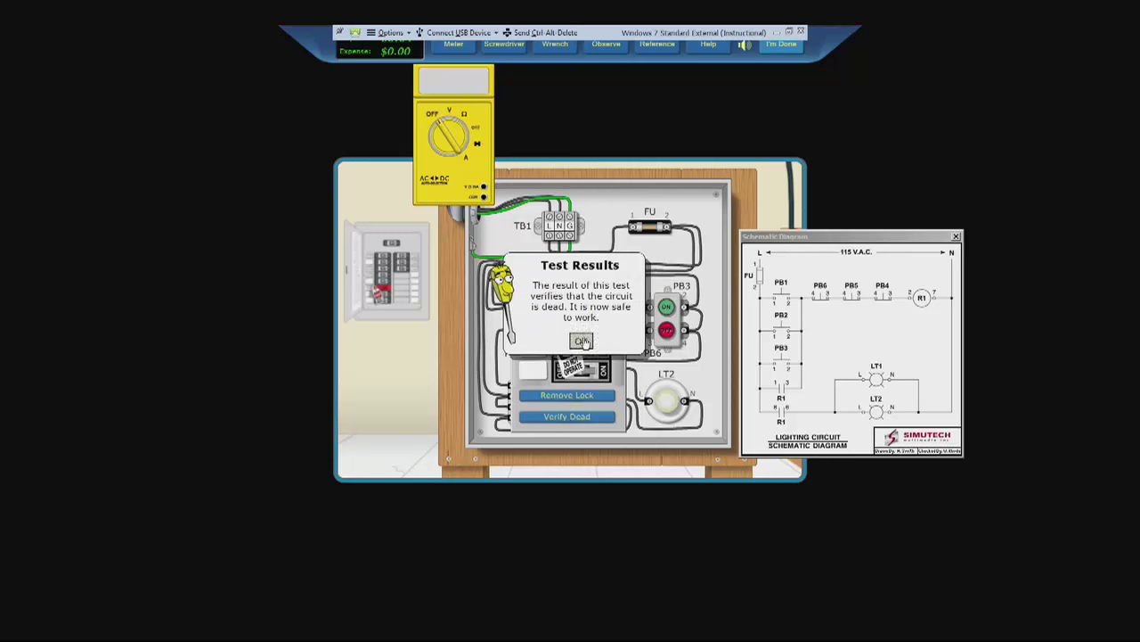
click(581, 339)
drag(546, 285, 231, 300)
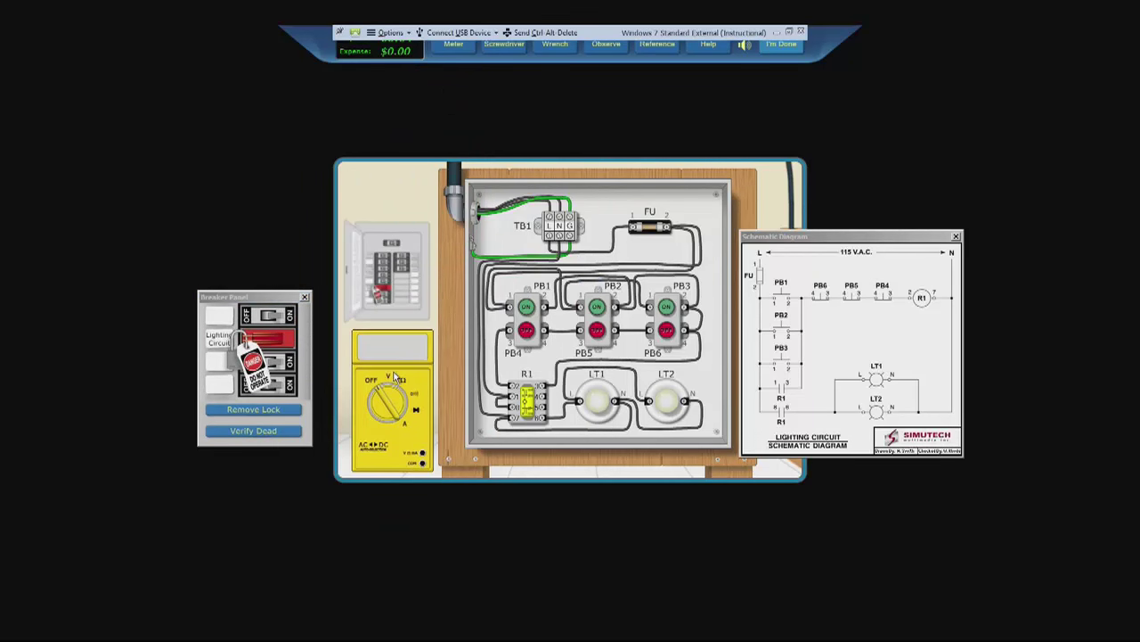
click(403, 389)
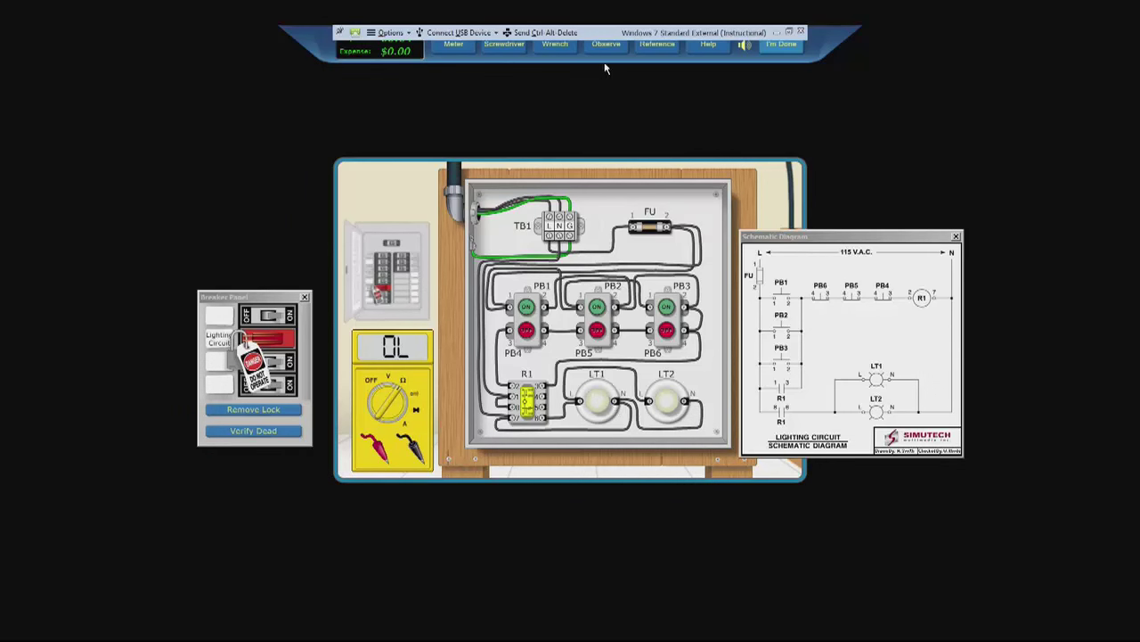
Step: Put the black probe on LT1's right terminal and the red on its left; reading is OL
click(498, 55)
click(413, 452)
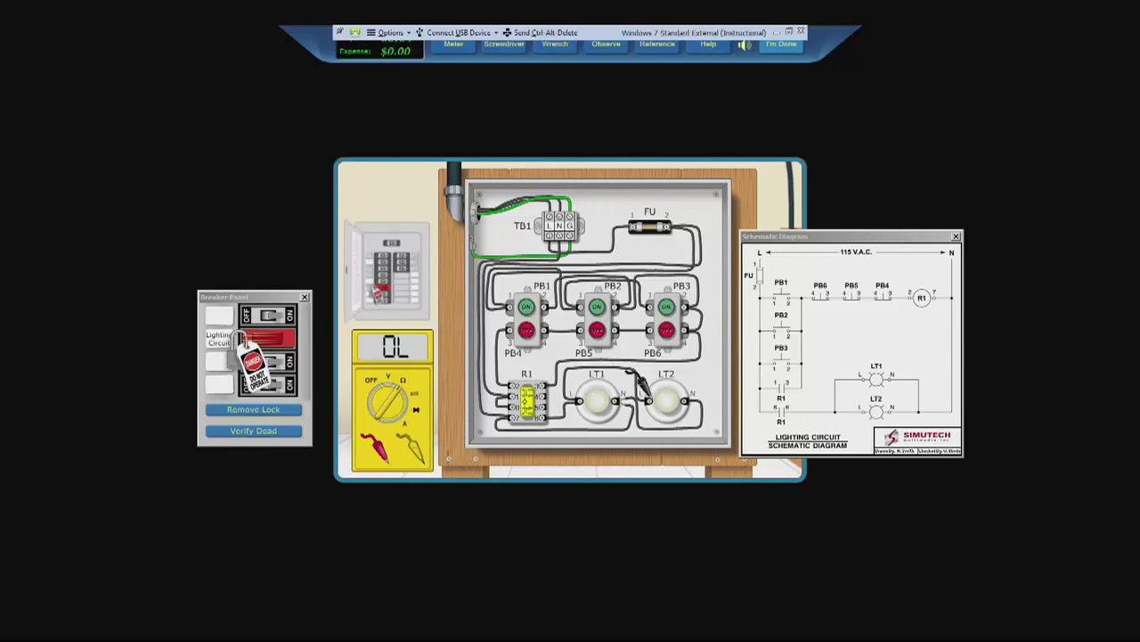
click(611, 401)
click(380, 452)
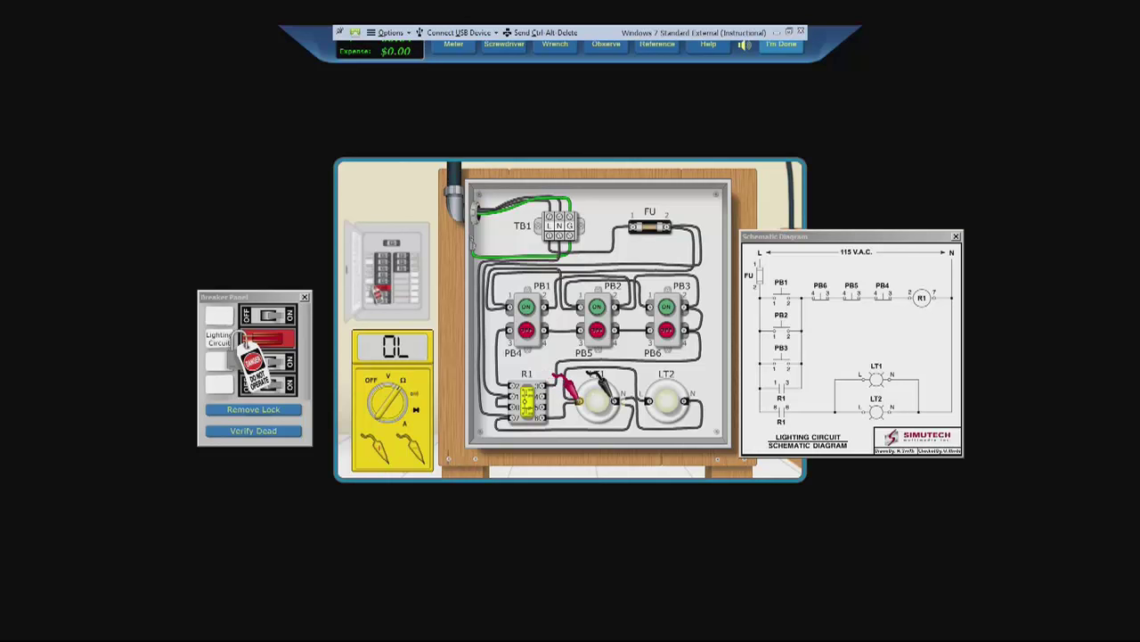
click(575, 399)
Step: Move both probes across lamp LT2's terminals to read 26.0 ohms, then return the black probe
click(659, 397)
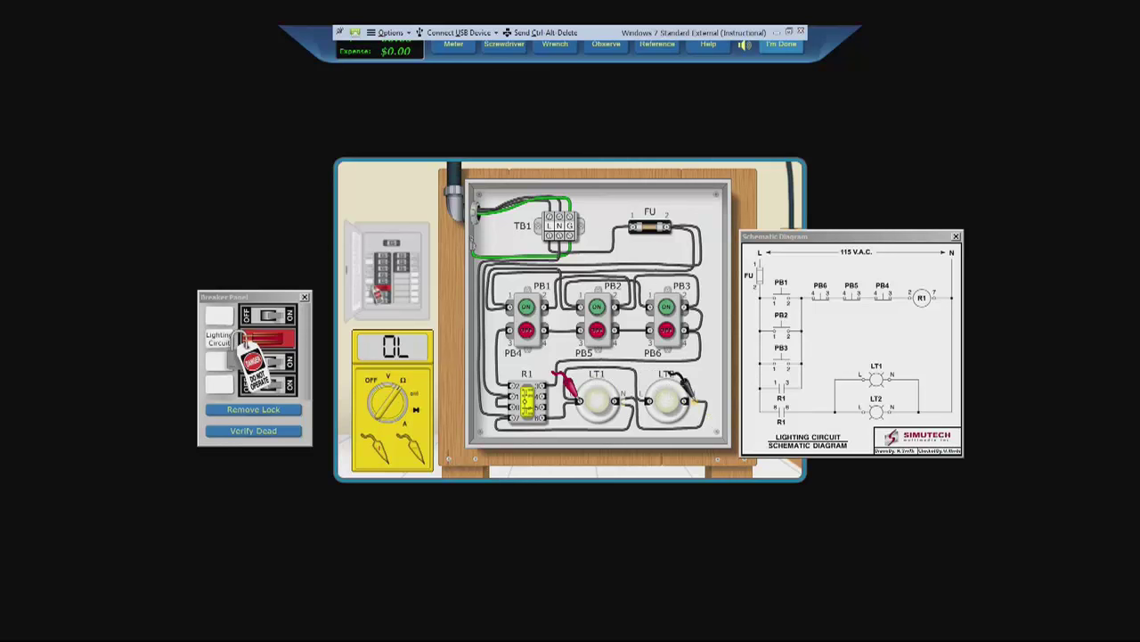
click(681, 398)
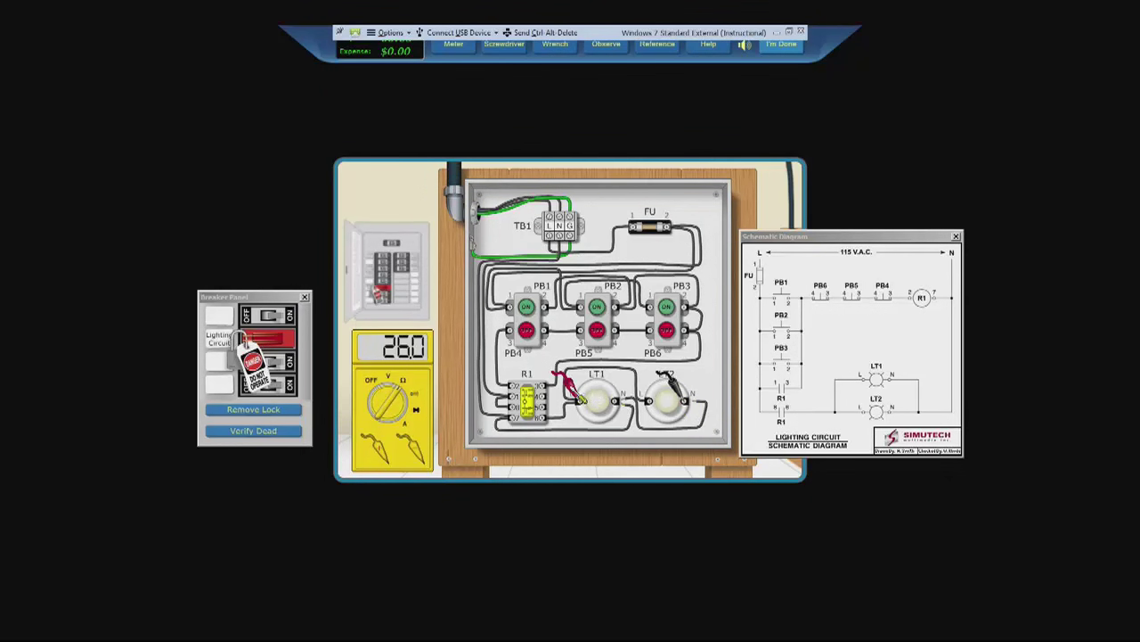
click(570, 392)
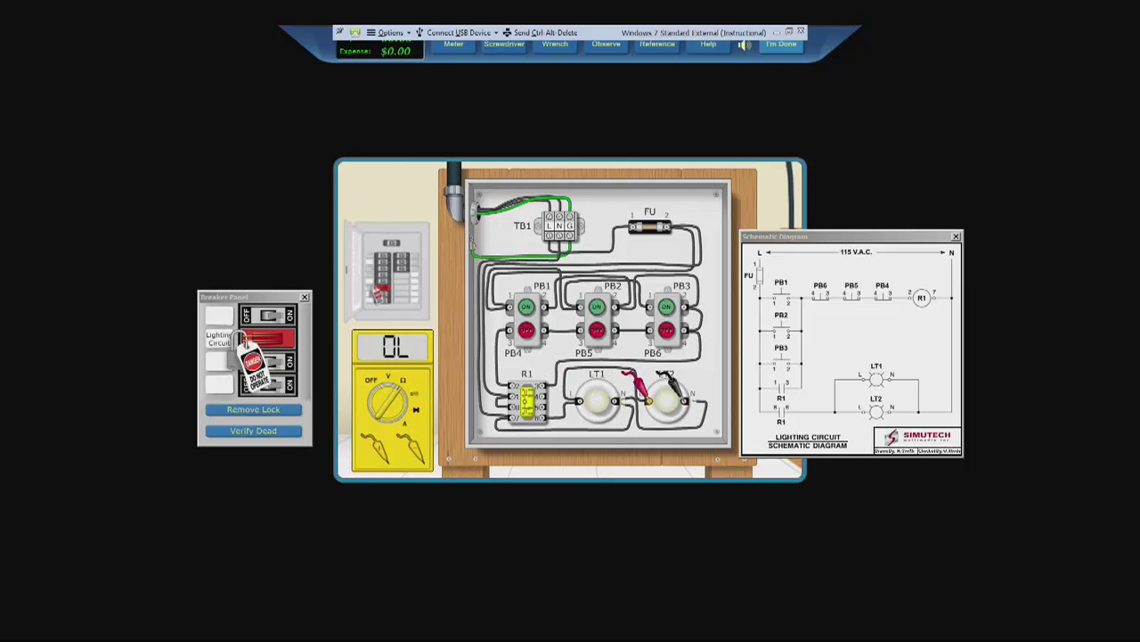
click(646, 399)
click(695, 413)
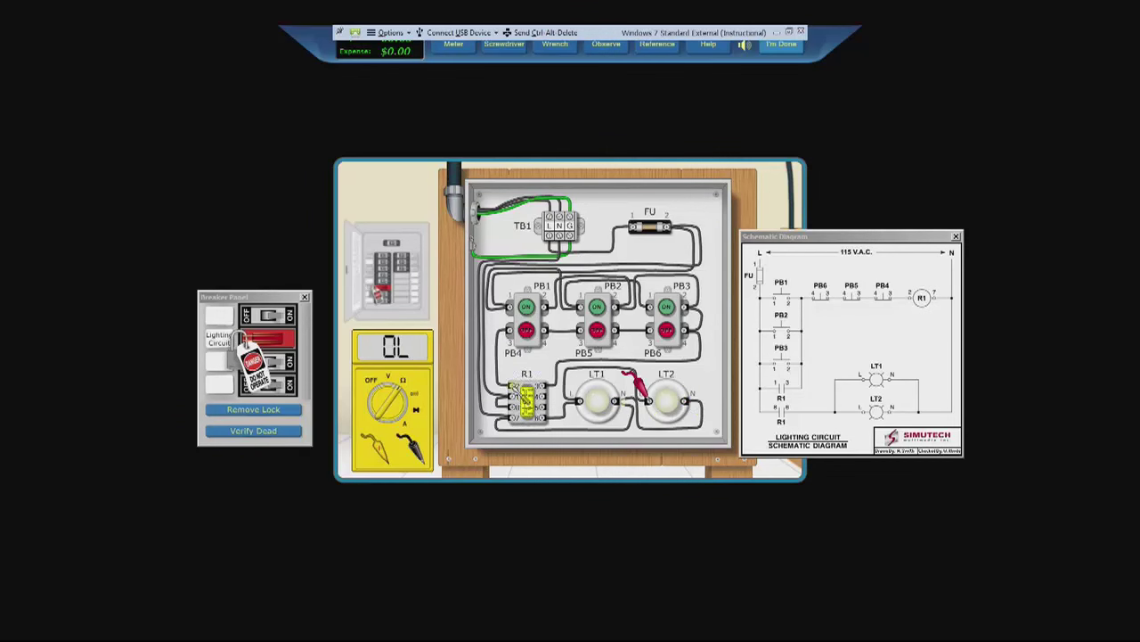
Step: Replace lamp LT1 with a new light bulb from the Wrench panel, bringing expenses to $1.29
click(563, 52)
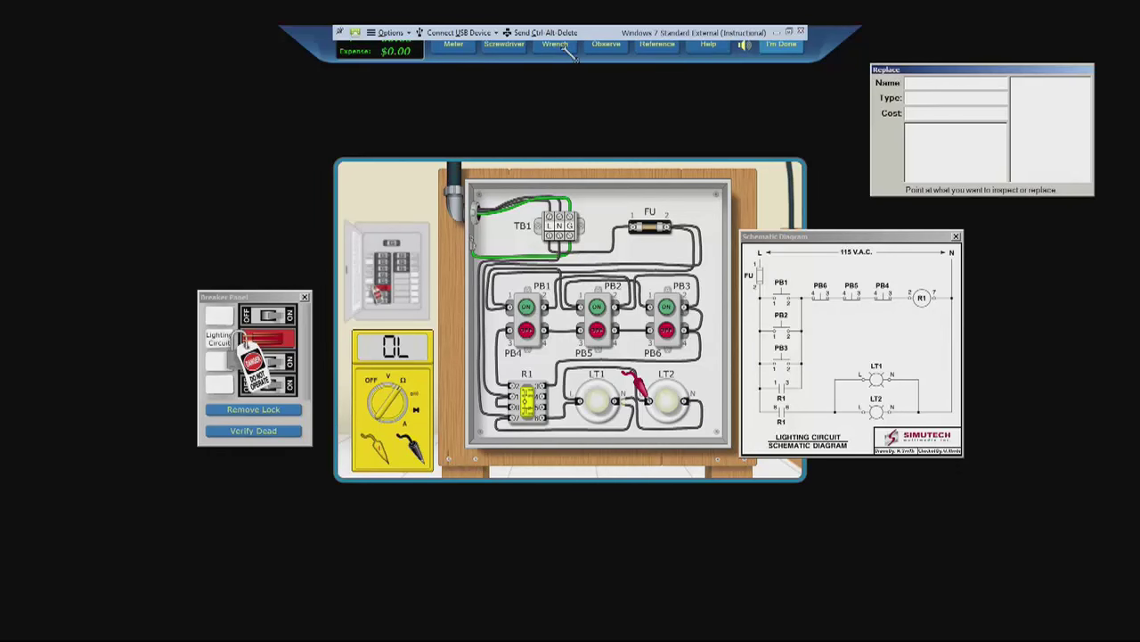
mouse_move(597, 331)
mouse_move(601, 400)
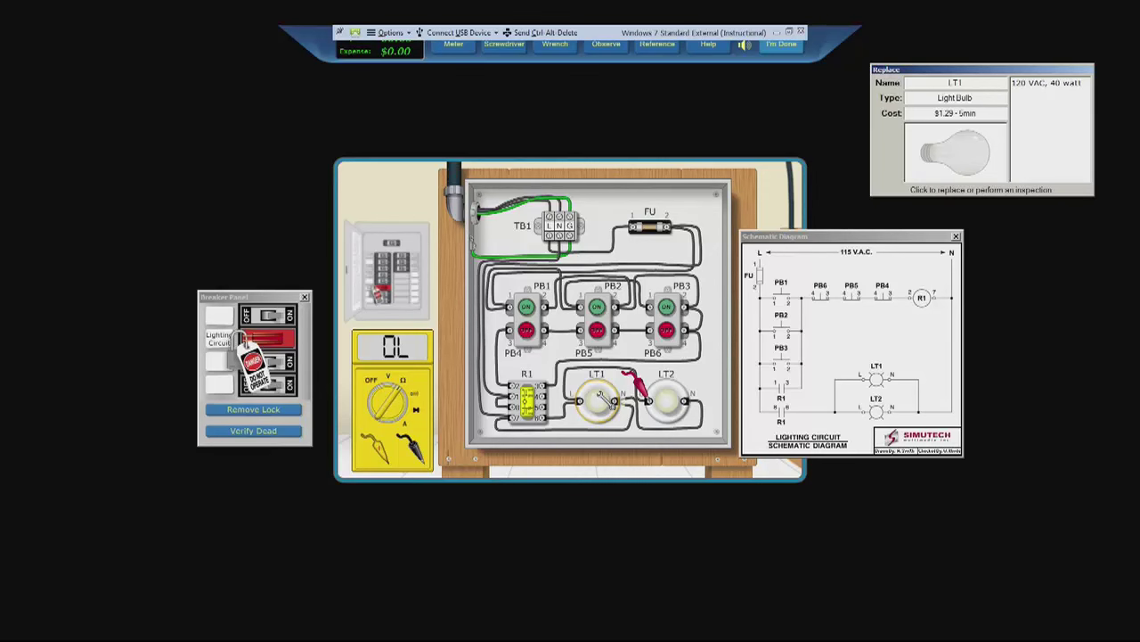
click(599, 397)
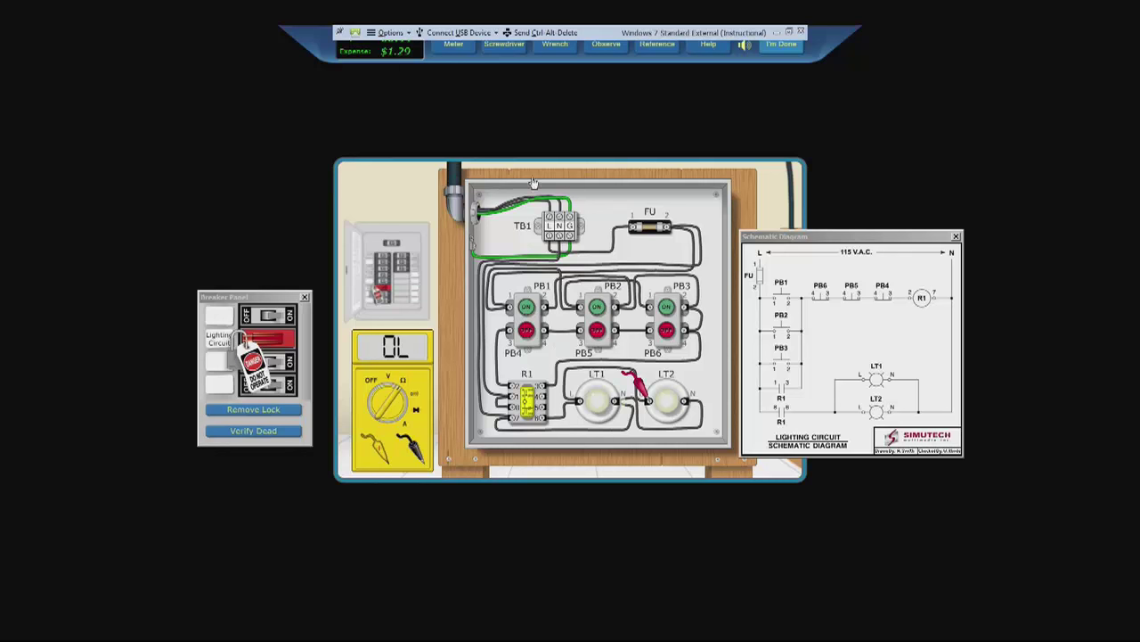
Step: Switch the multimeter dial to OFF and retrieve its probes from the lamps
click(515, 52)
click(374, 387)
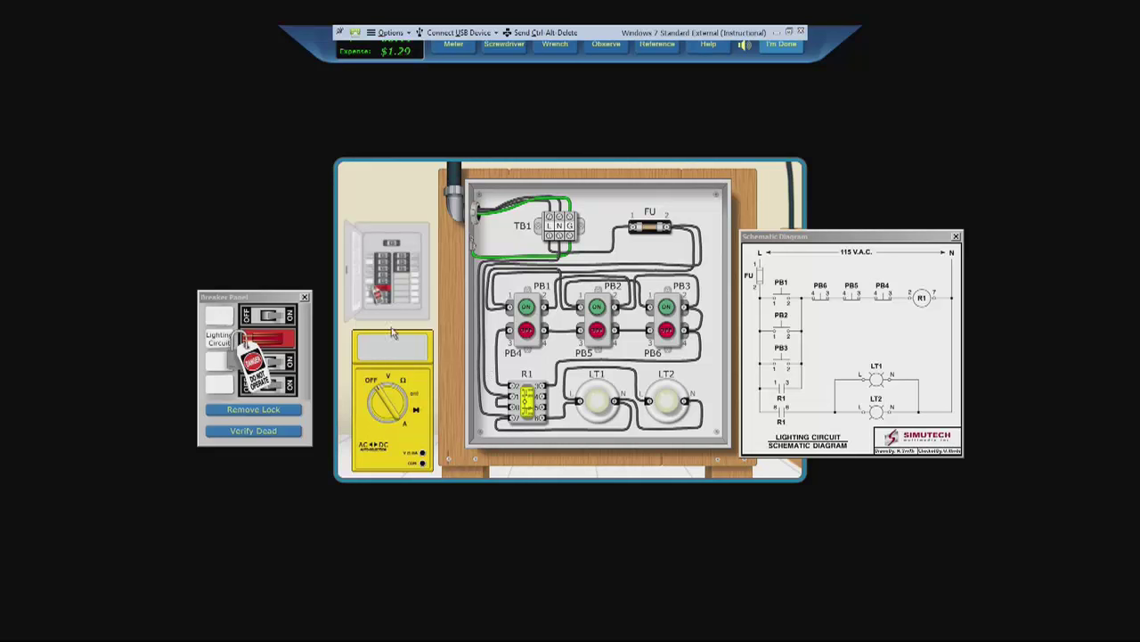
Step: Remove the Lighting Circuit lockout, then test PB1, PB2 and PB3 ON and PB4, PB5 and PB6 OFF against lamps LT1 and LT2
click(251, 410)
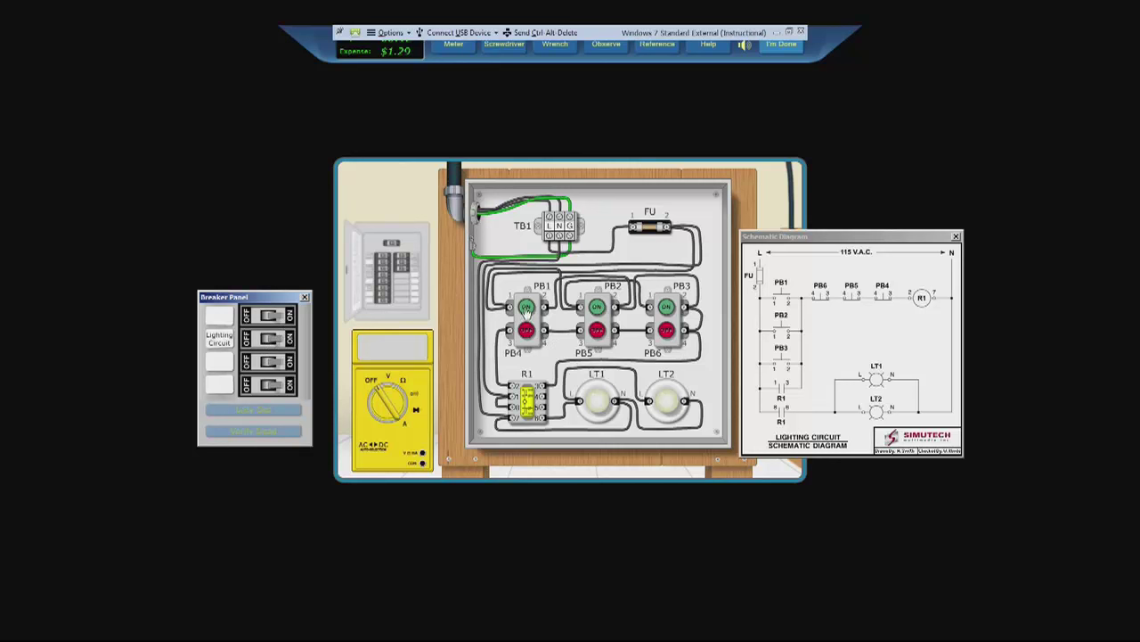
click(526, 309)
click(526, 332)
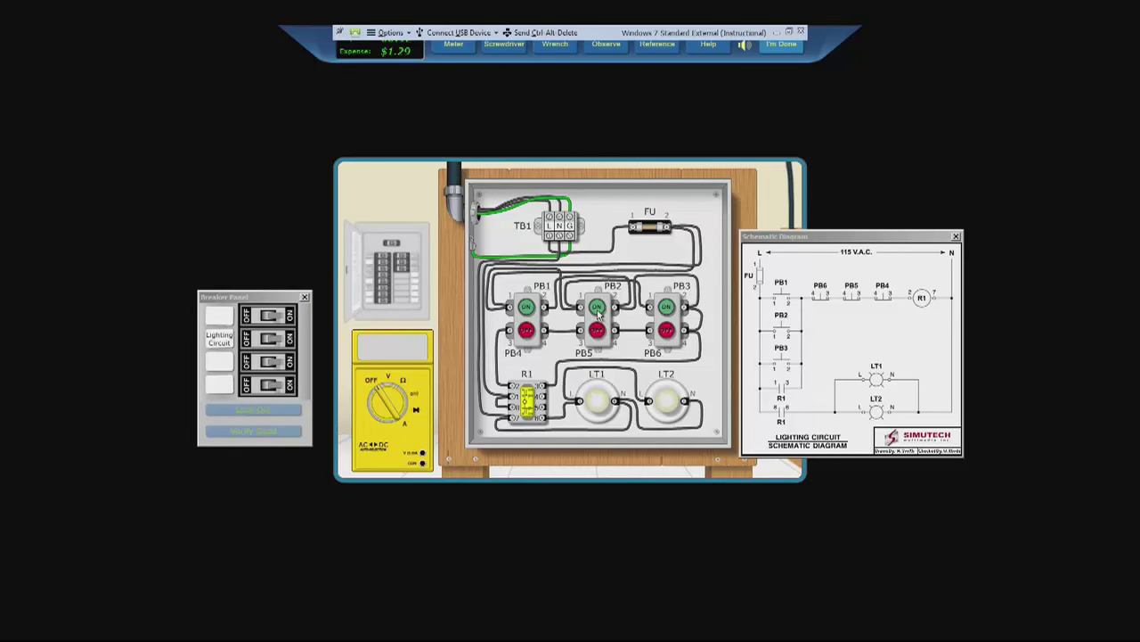
click(597, 308)
click(597, 331)
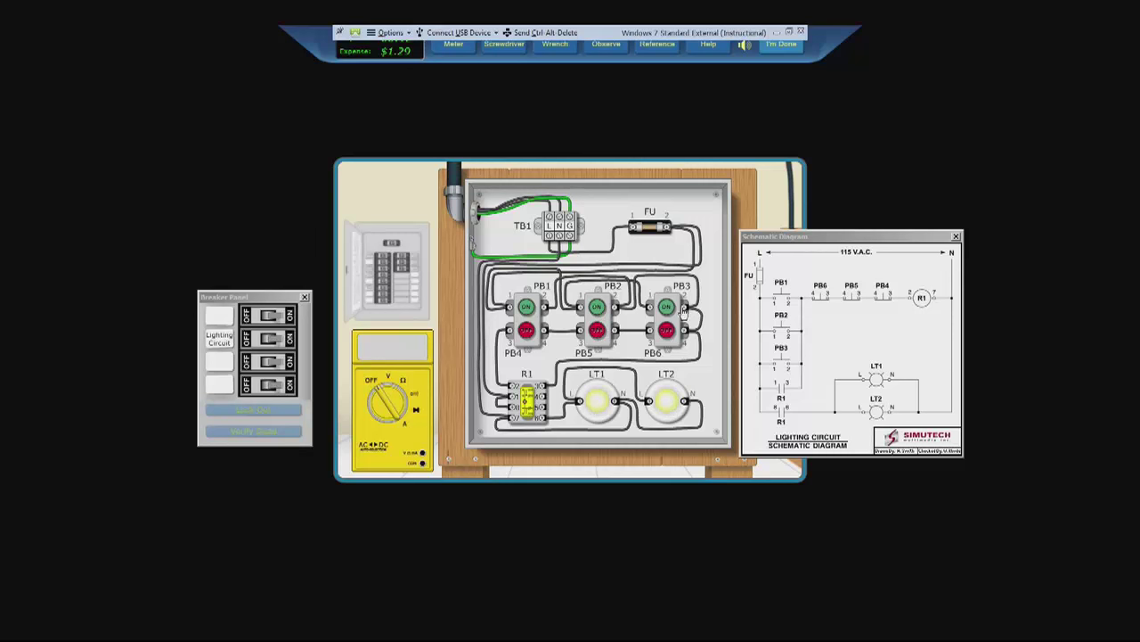
click(666, 308)
click(665, 335)
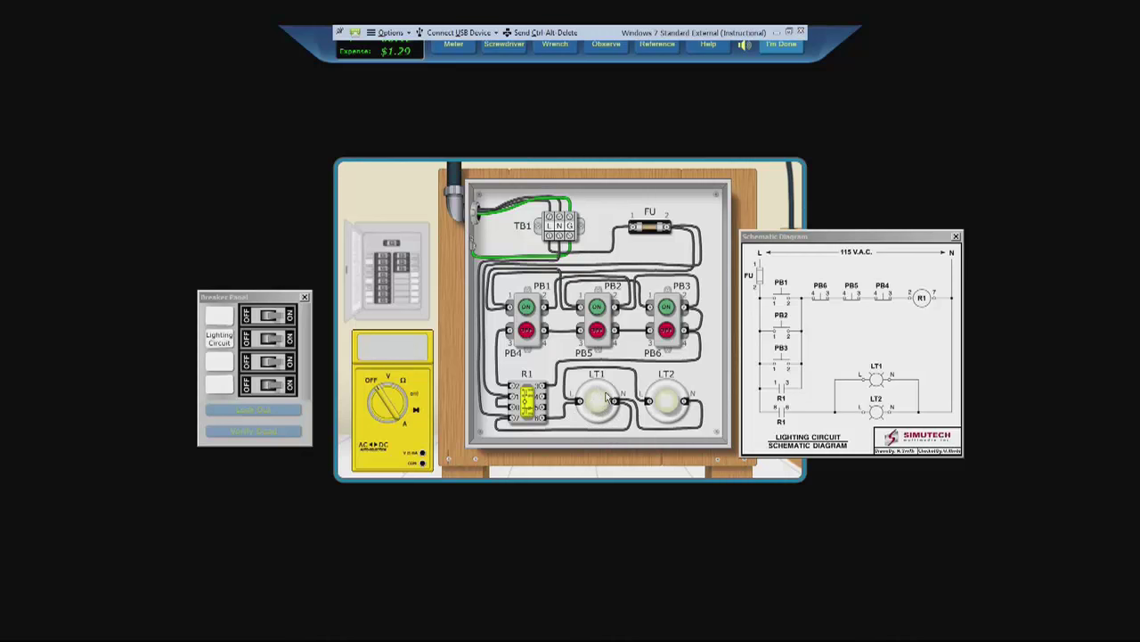
Step: Submit the repair as finished and close the SIMElectric work order report
click(781, 45)
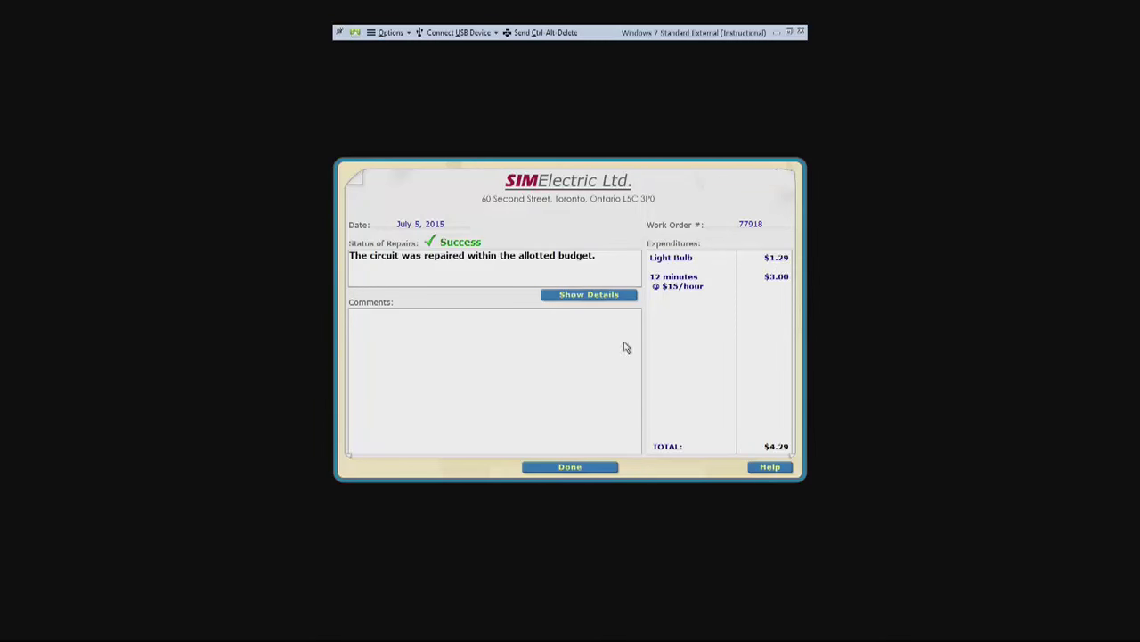
click(557, 468)
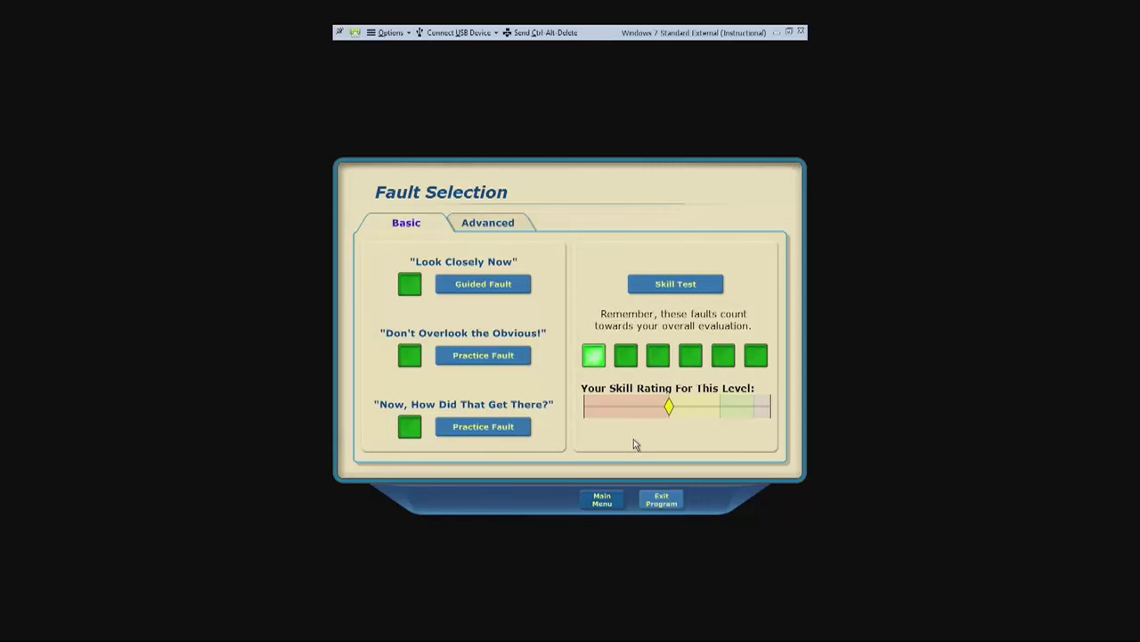